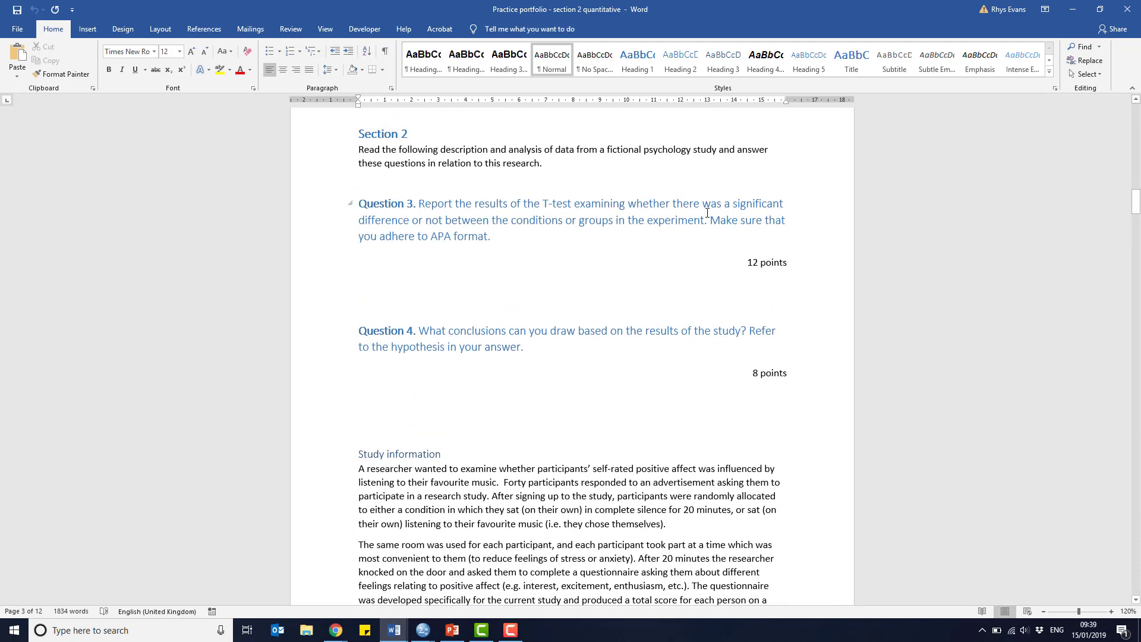
Read the study information and the Group Statistics and Independent Samples Test tables in the practice portfolio
left_click_drag(1137, 200, 1137, 220)
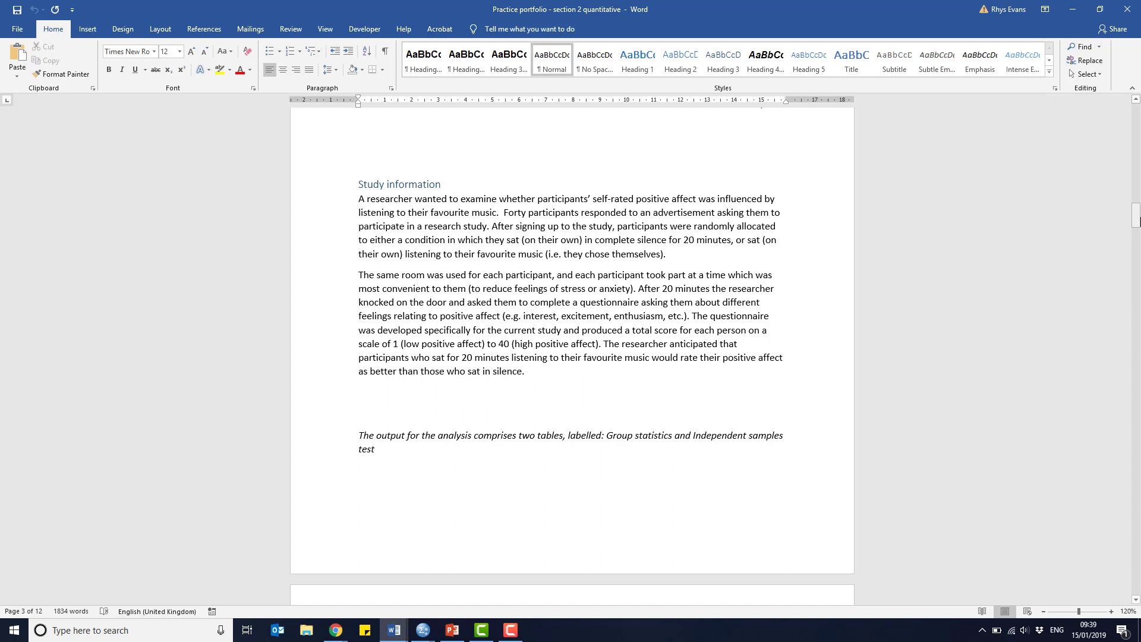
left_click_drag(1136, 221, 1137, 223)
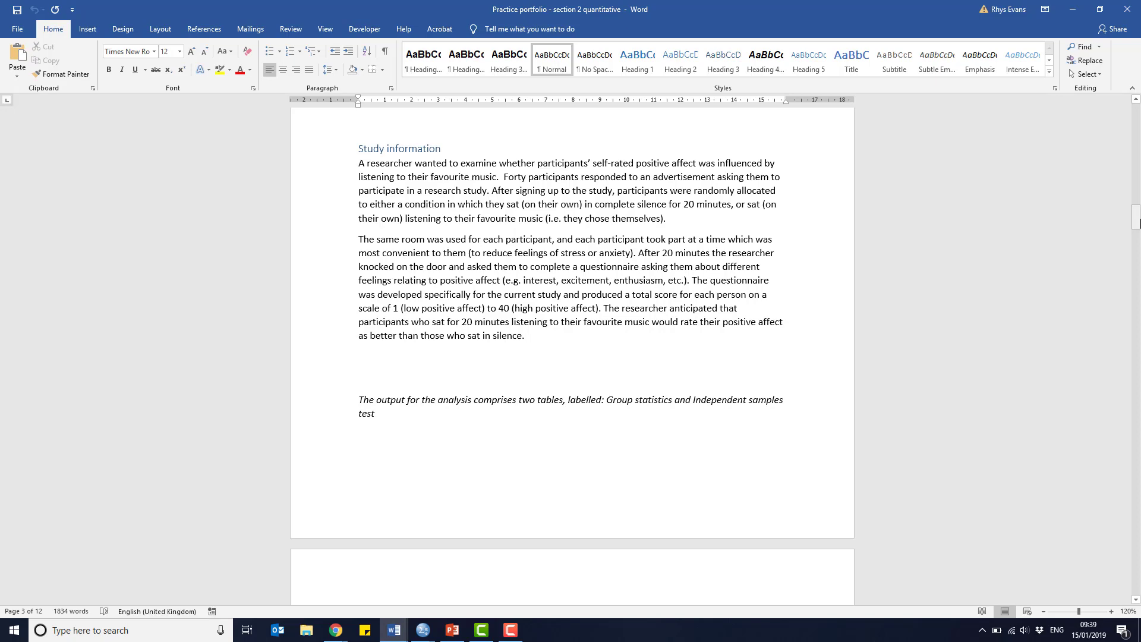
left_click_drag(1136, 220, 1140, 225)
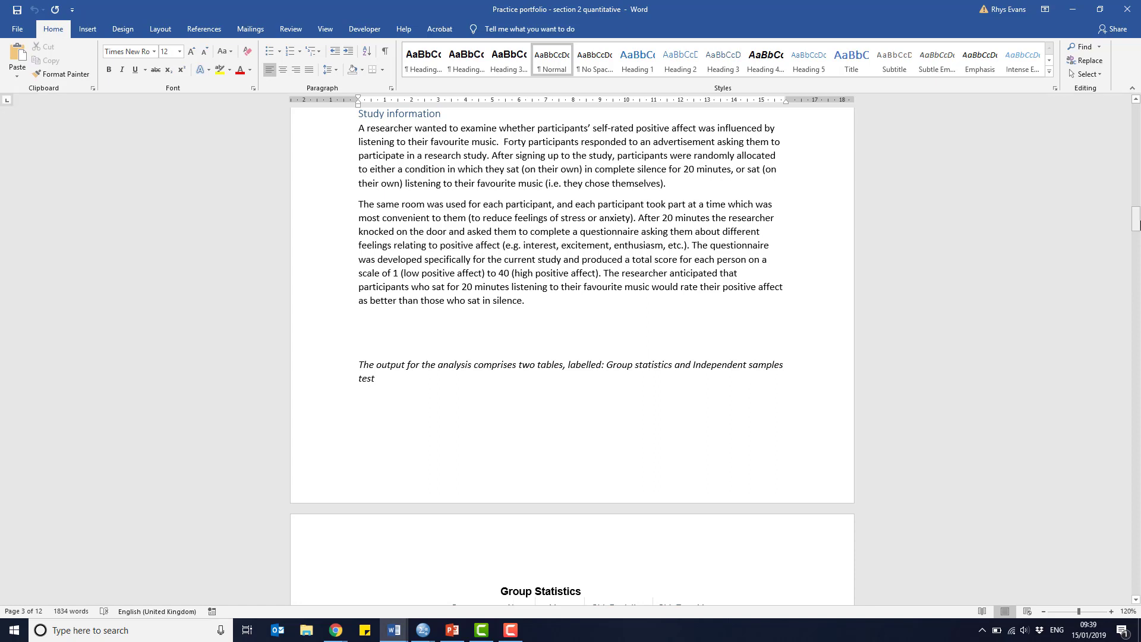
left_click_drag(1136, 223, 1140, 248)
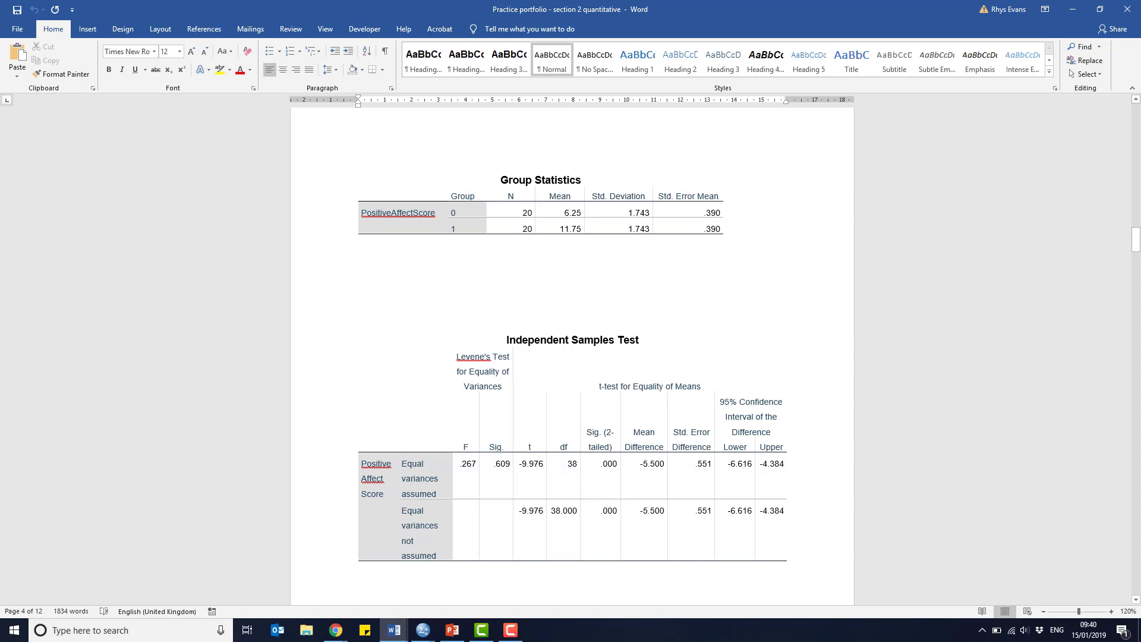
left_click_drag(1136, 241, 1137, 222)
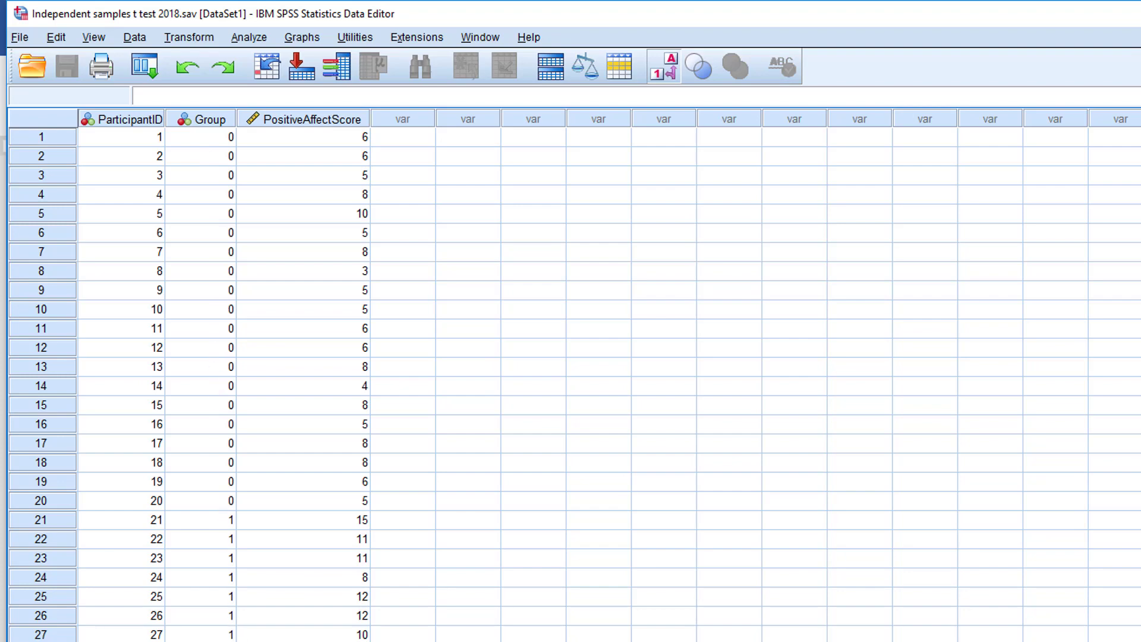
In SPSS, review the data set and set up an Explore analysis with PositiveAffectScore as dependent and Group as factor
scroll(574, 384, "down", 4)
scroll(574, 385, "up", 4)
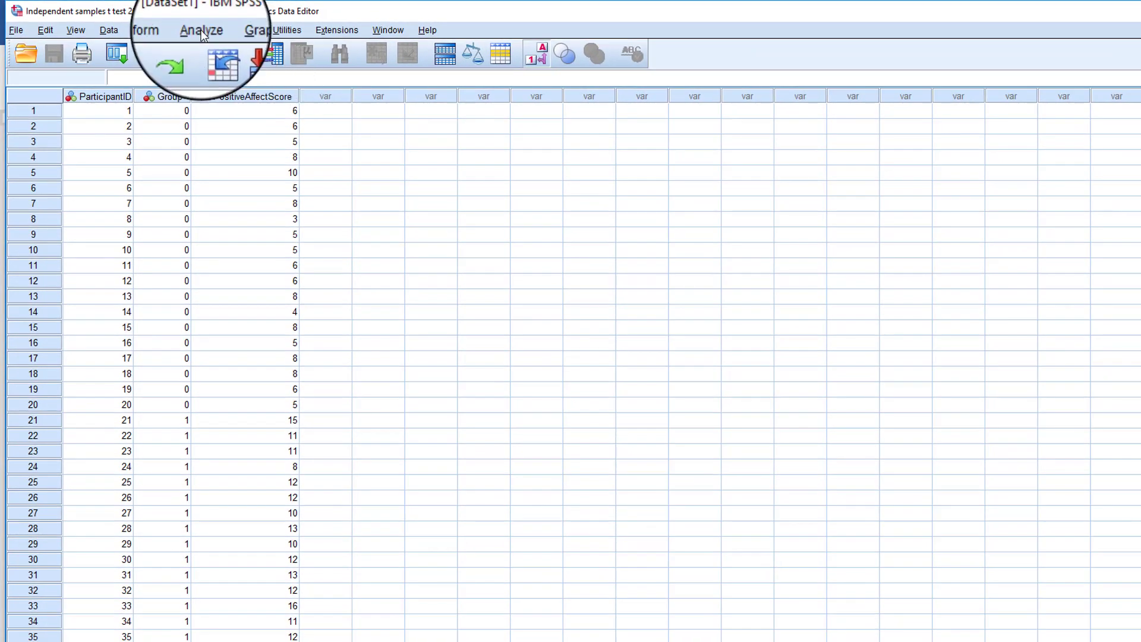
left_click(201, 31)
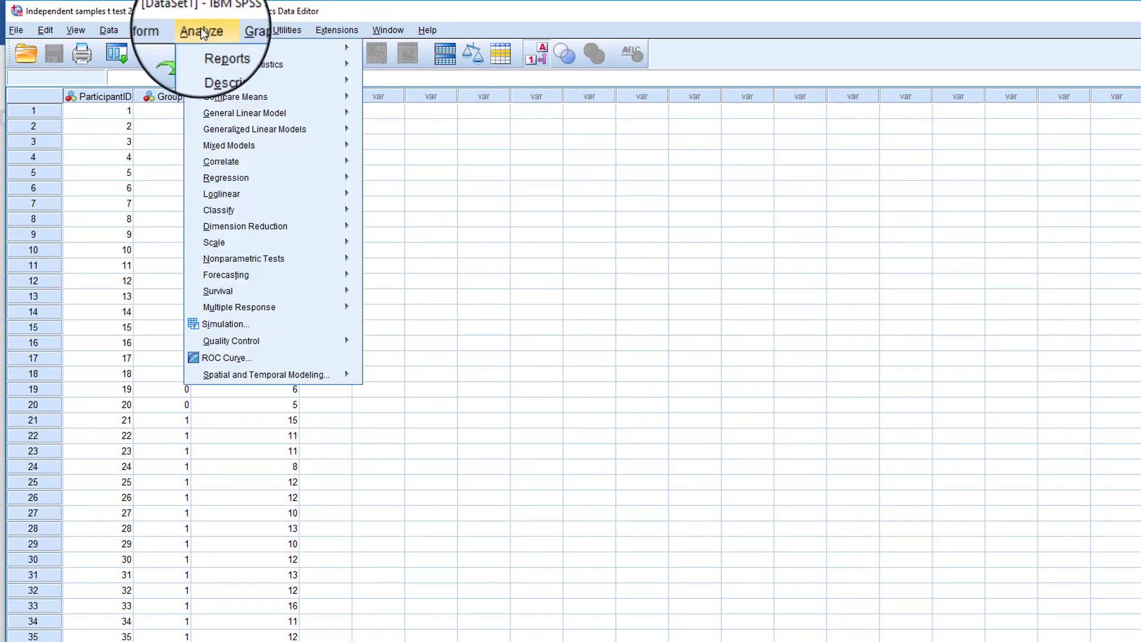
mouse_move(263, 65)
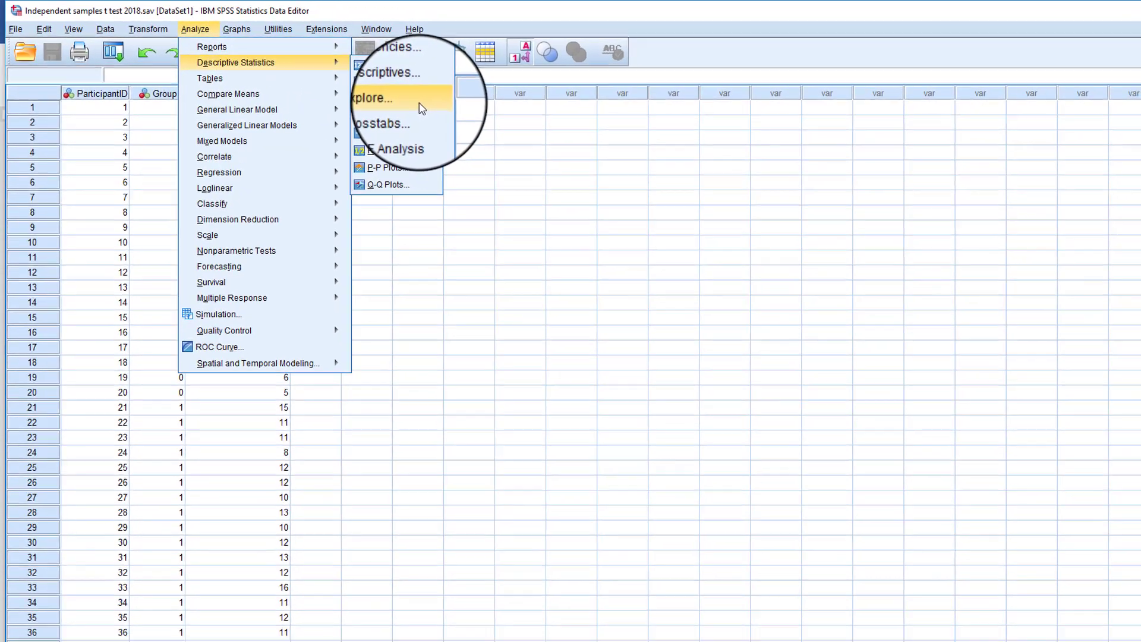
left_click(433, 106)
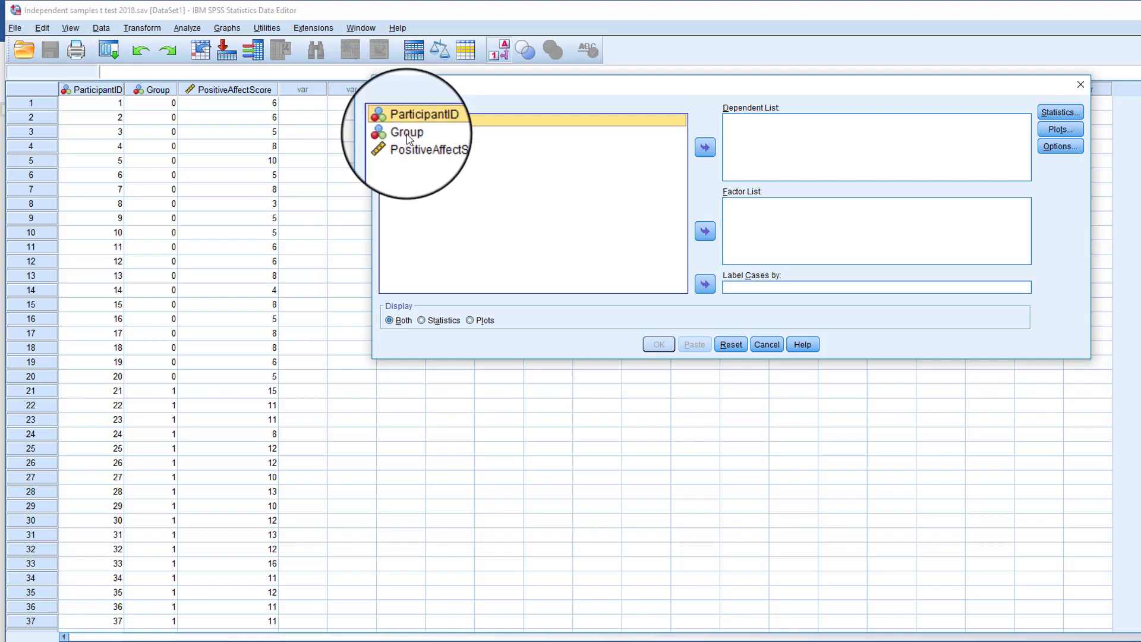
left_click(407, 133)
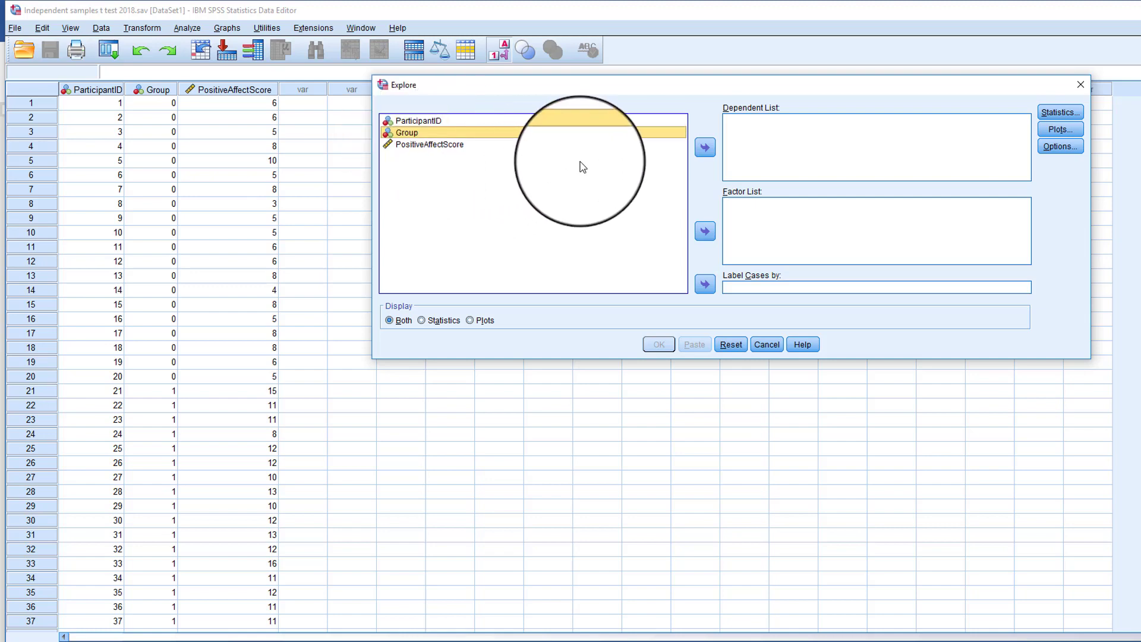
left_click(701, 231)
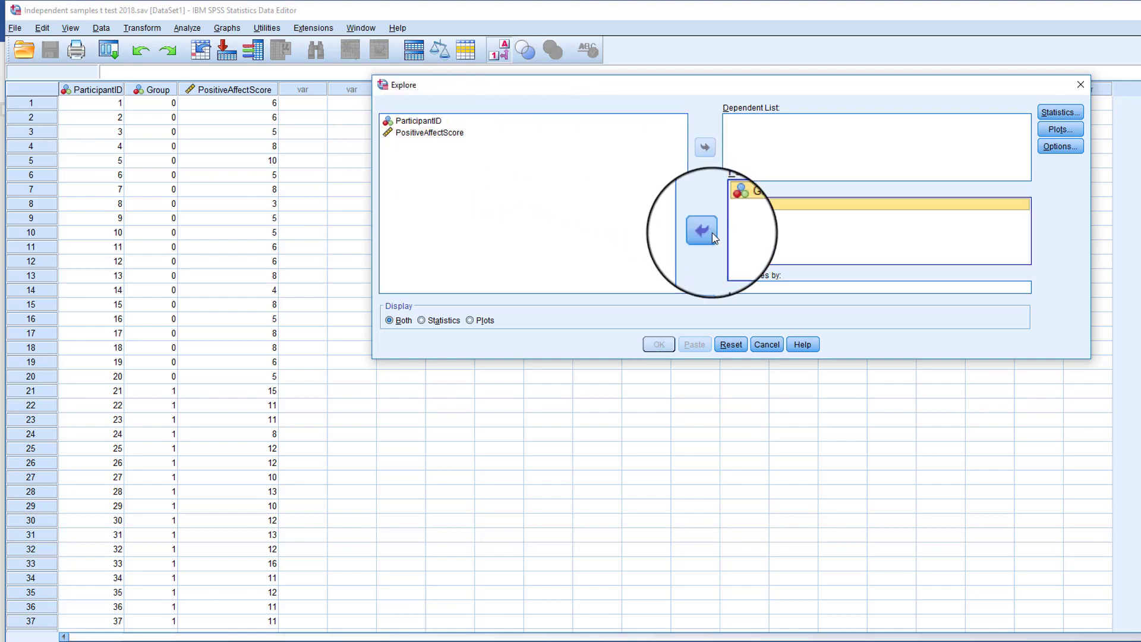
left_click(424, 140)
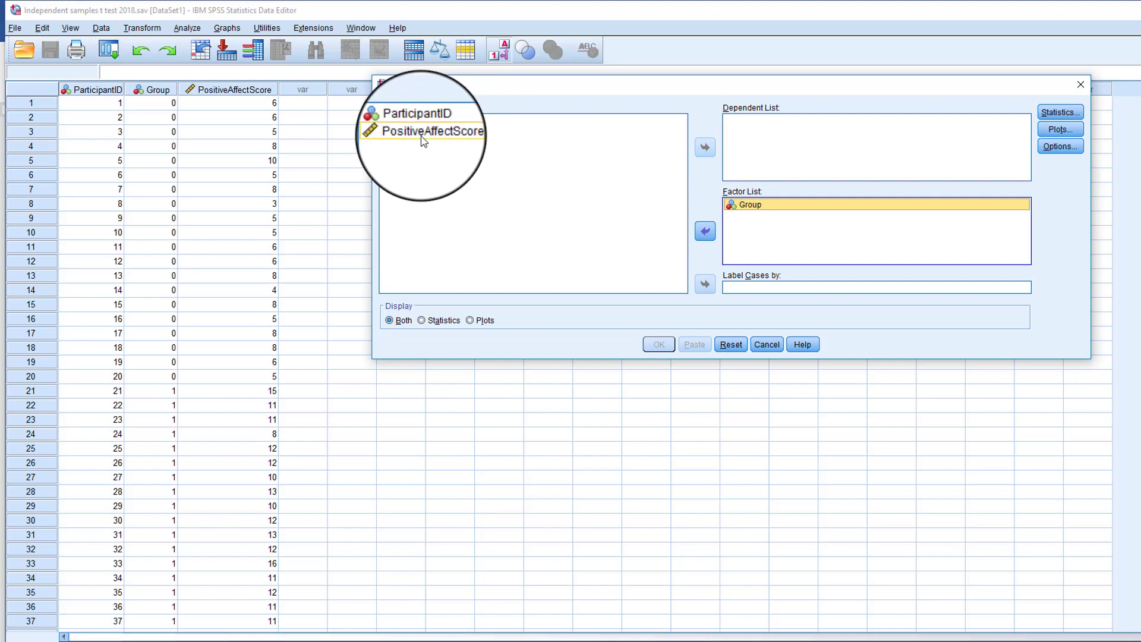
left_click(707, 147)
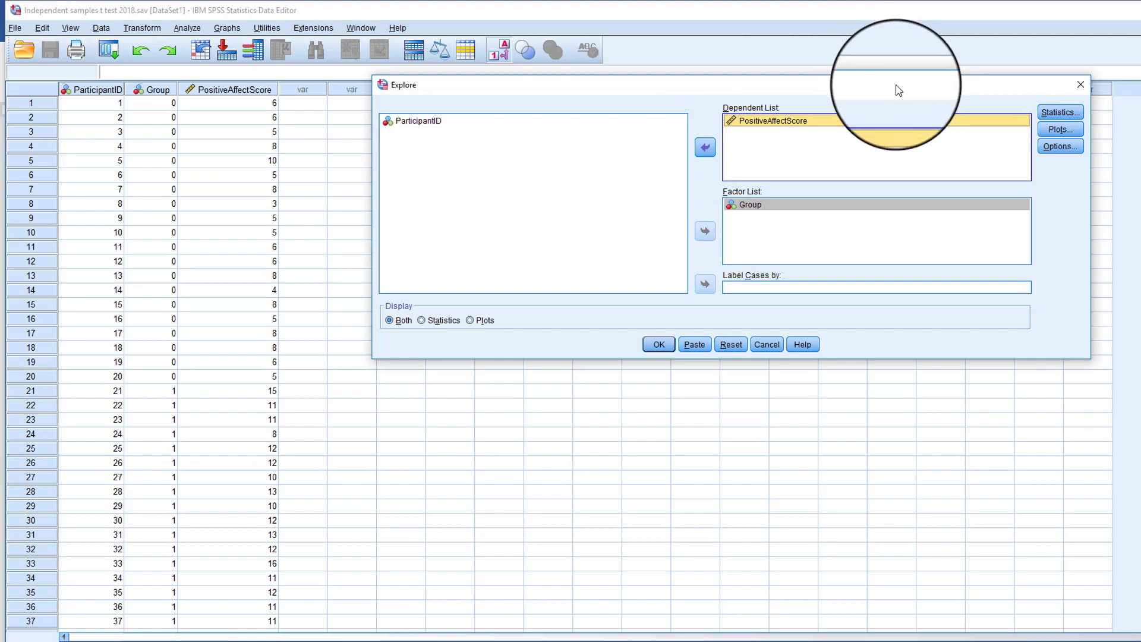
Add a histogram and normality plots with tests to the Explore analysis, and run it
left_click(1057, 129)
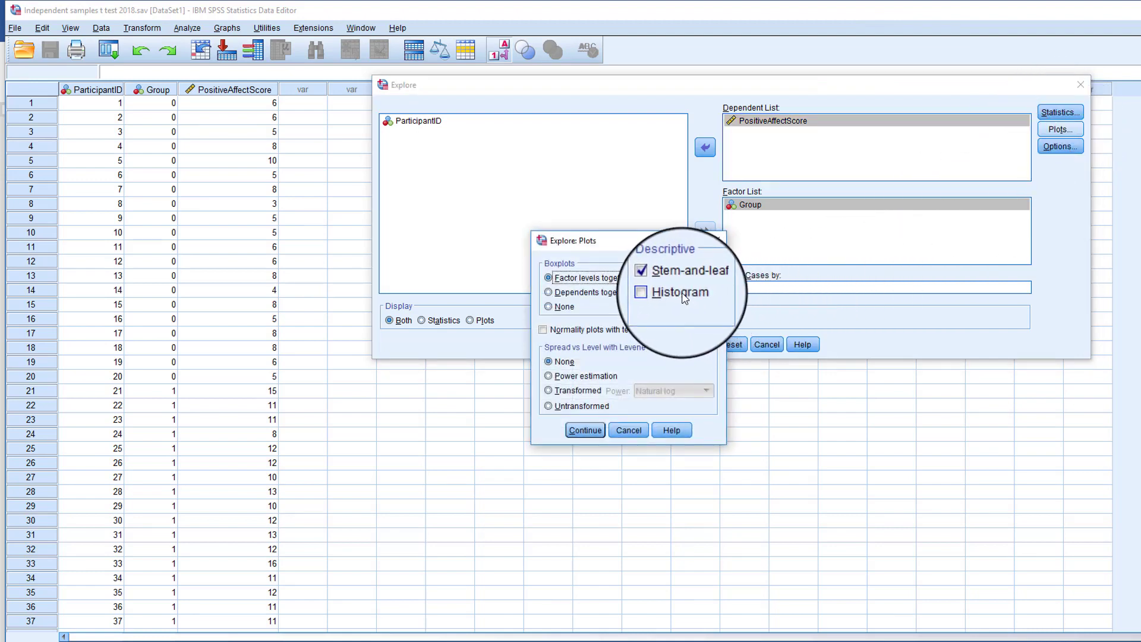
left_click(682, 293)
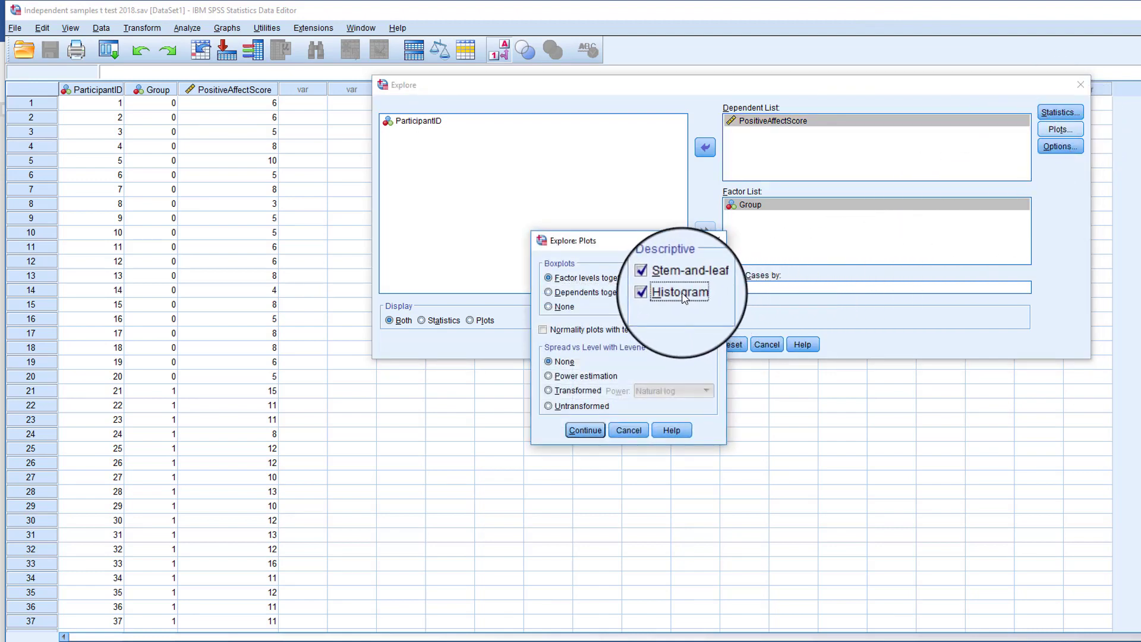
left_click(608, 332)
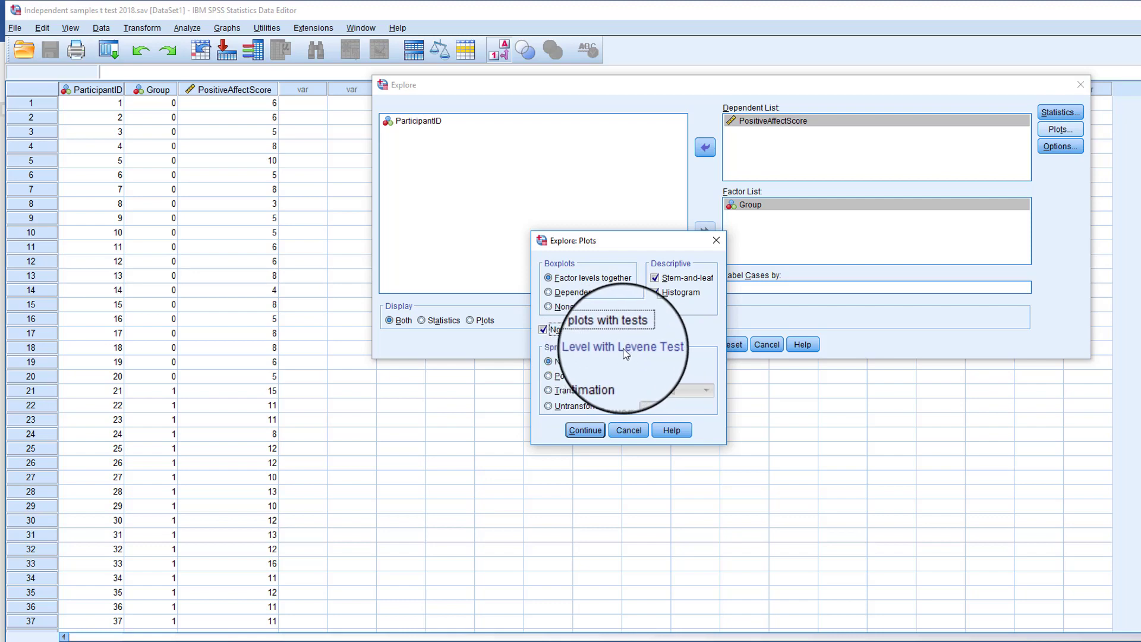
left_click(583, 436)
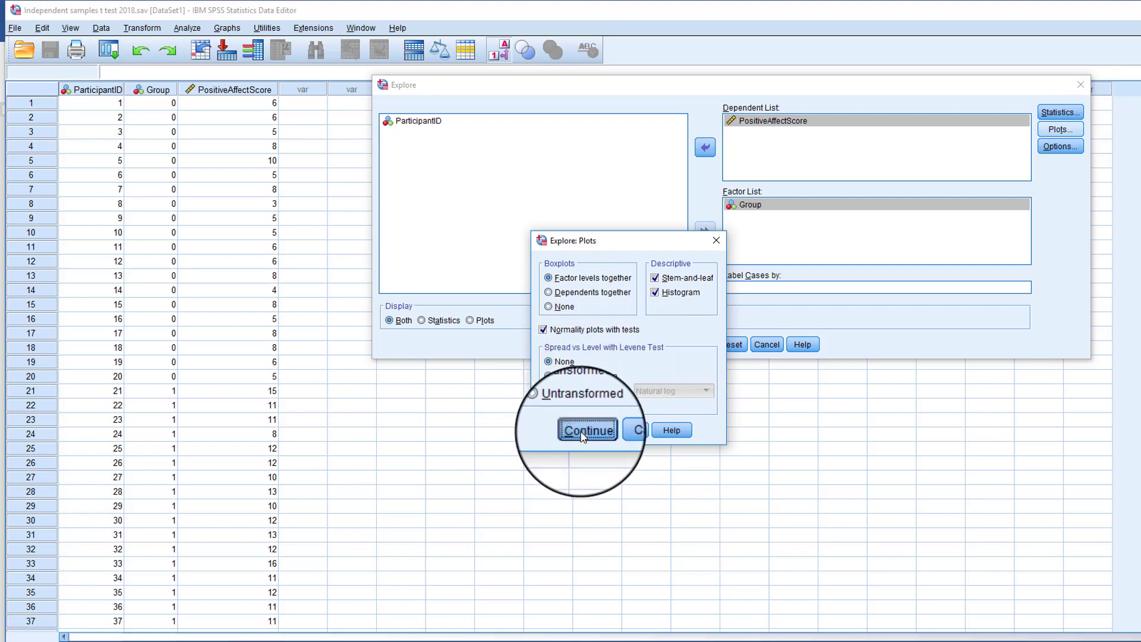
left_click(660, 344)
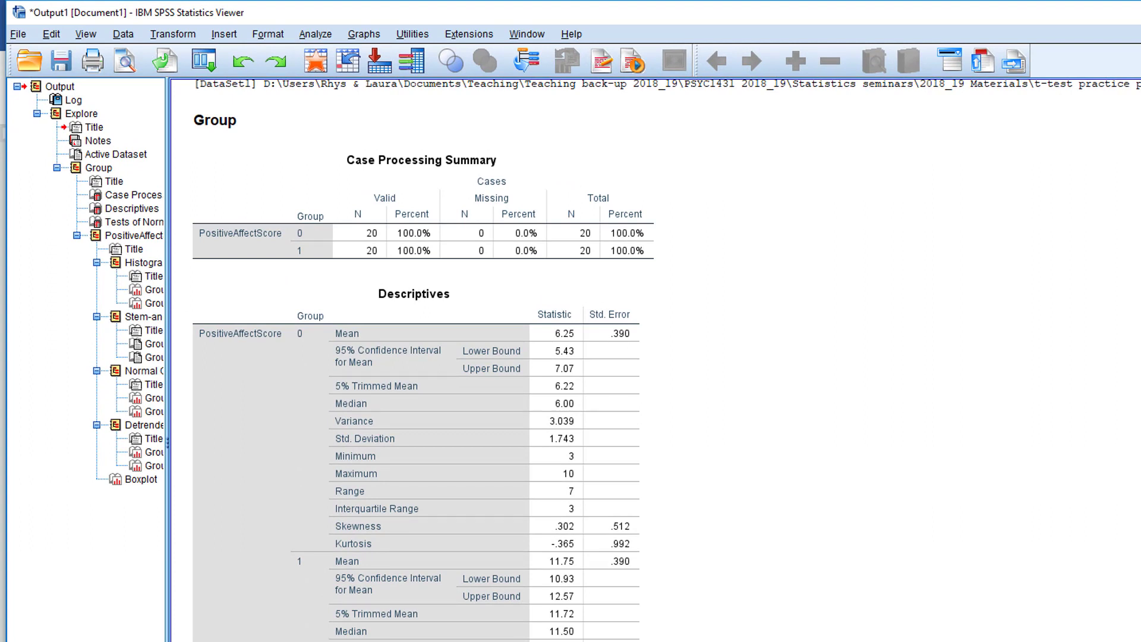
Examine the case processing summary, the descriptives and the tests of normality for both groups in the Explore output
scroll(668, 359, "down", 1)
left_click(497, 308)
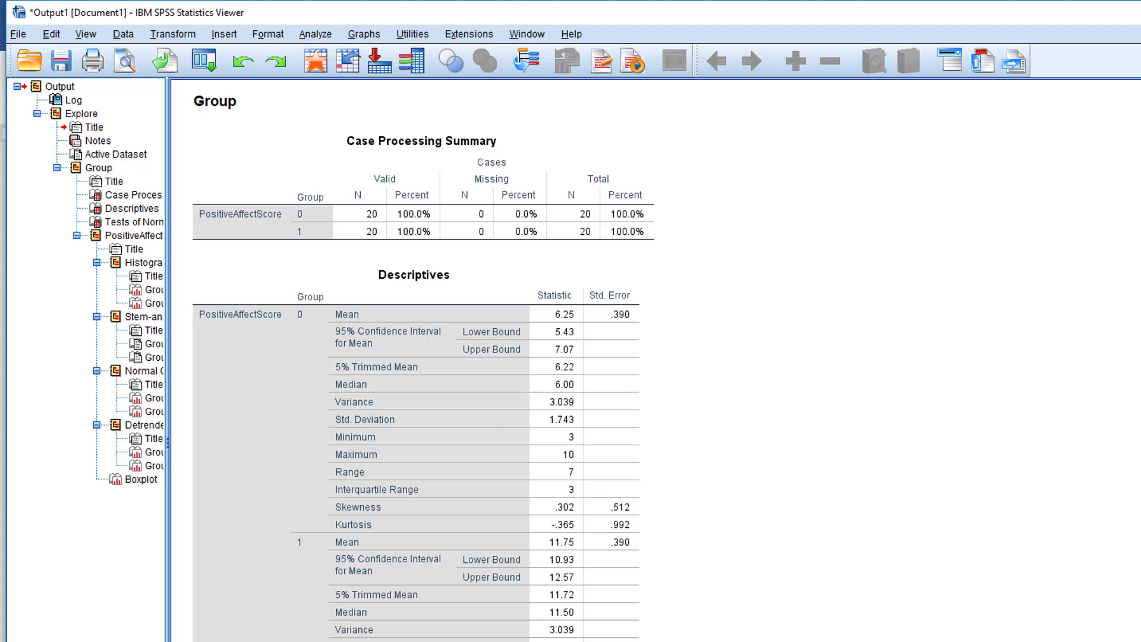
scroll(416, 357, "down", 5)
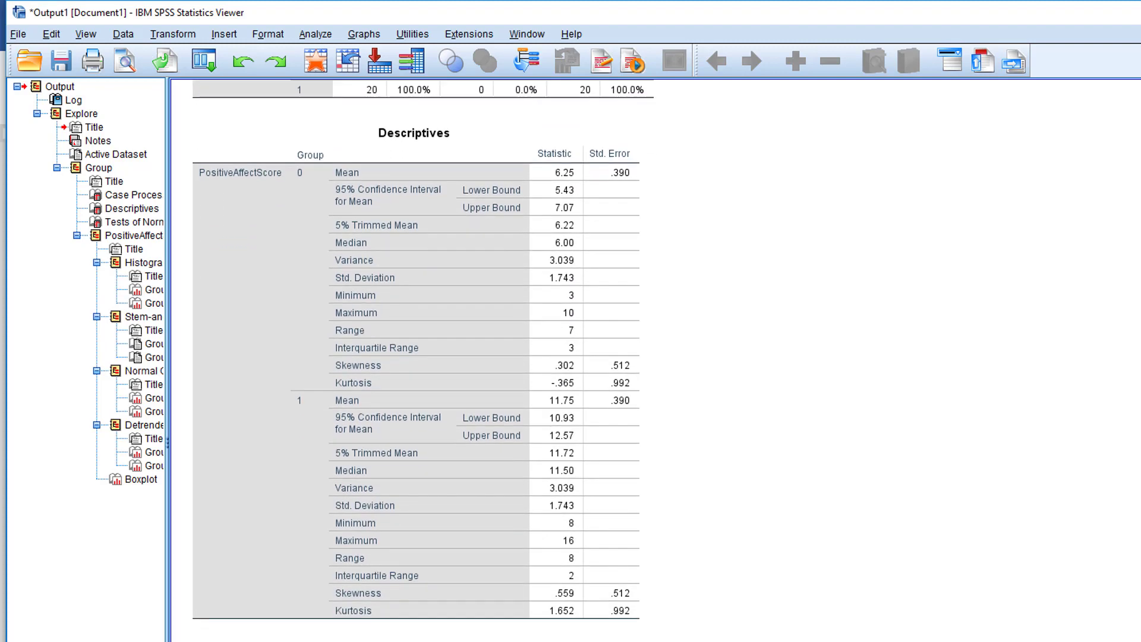
scroll(423, 362, "down", 10)
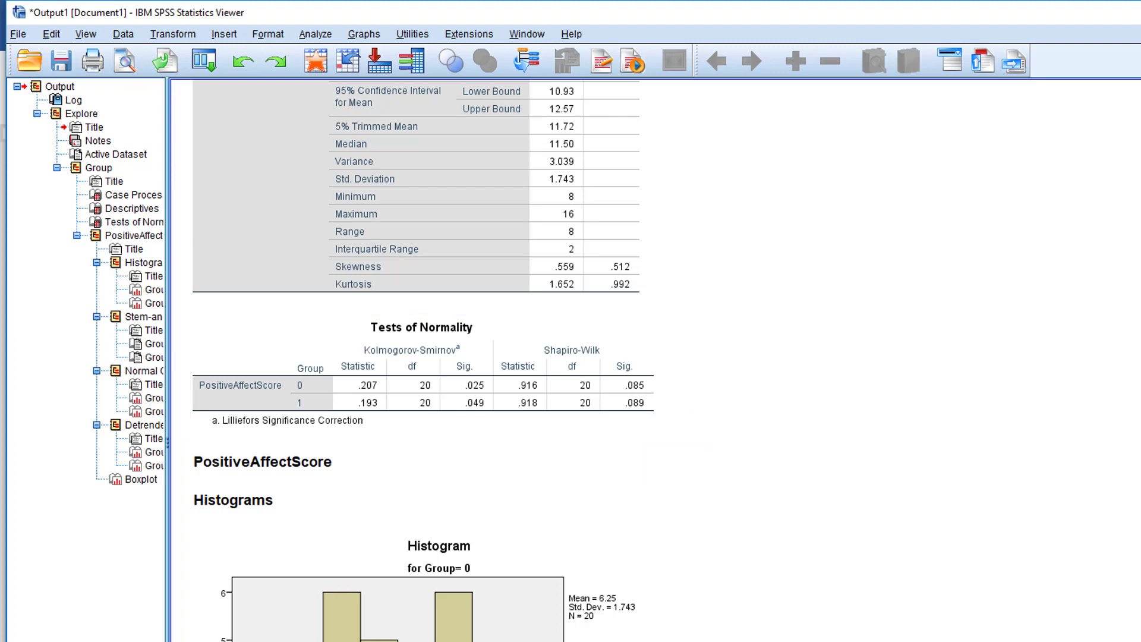
scroll(416, 357, "down", 4)
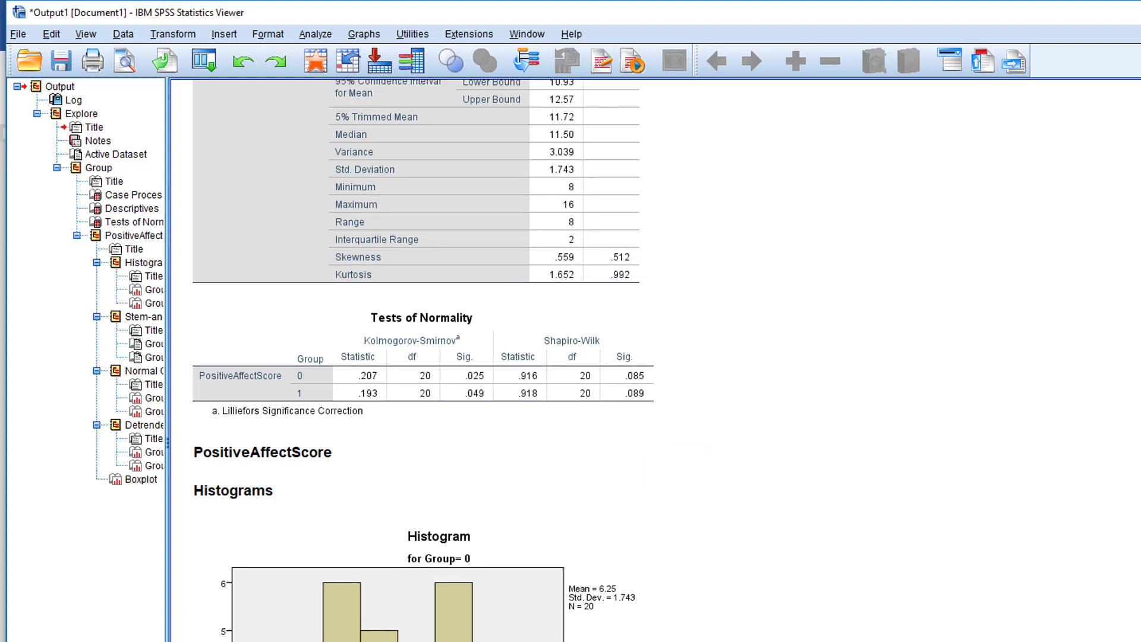
scroll(423, 360, "down", 6)
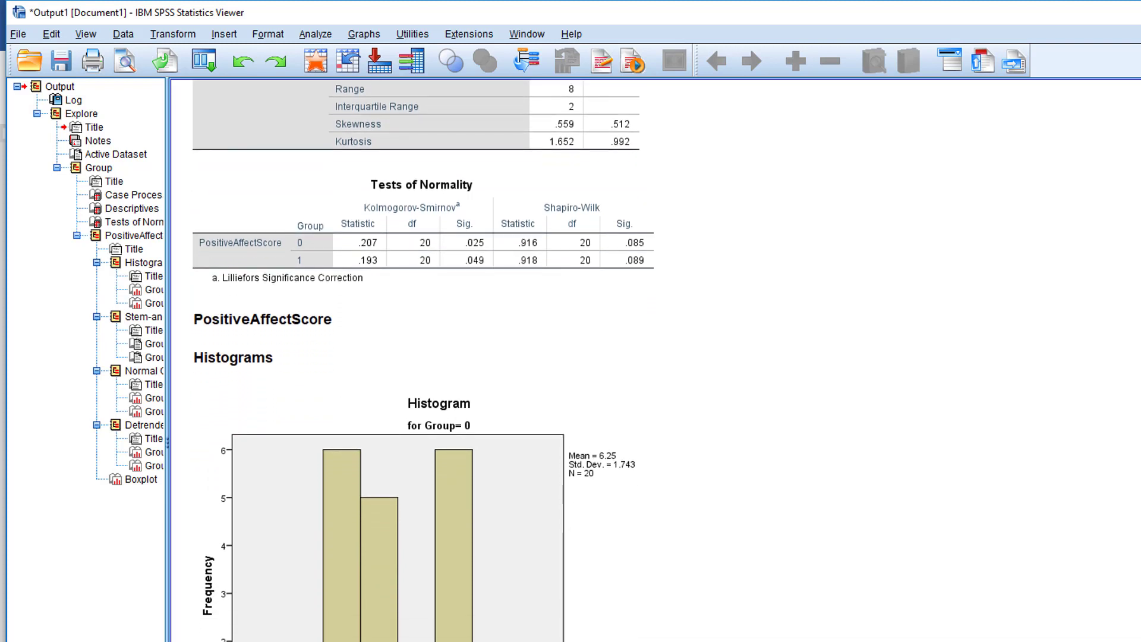
Examine the histograms, stem-and-leaf plots and normal Q-Q plots of PositiveAffectScore for both groups
scroll(555, 379, "down", 4)
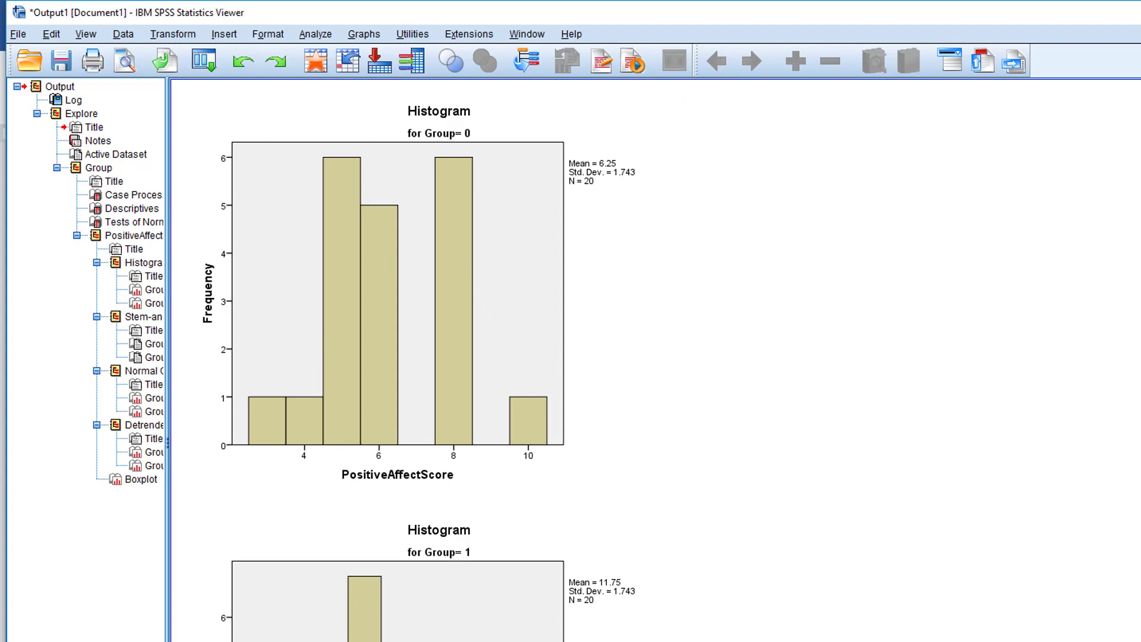
scroll(398, 357, "down", 5)
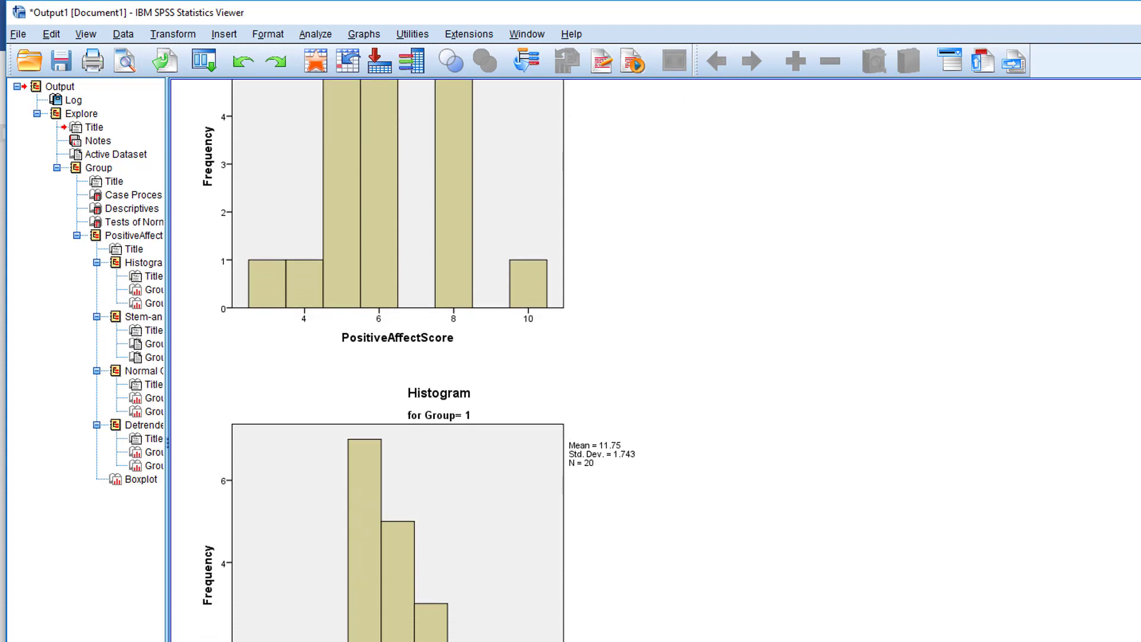
scroll(398, 357, "down", 10)
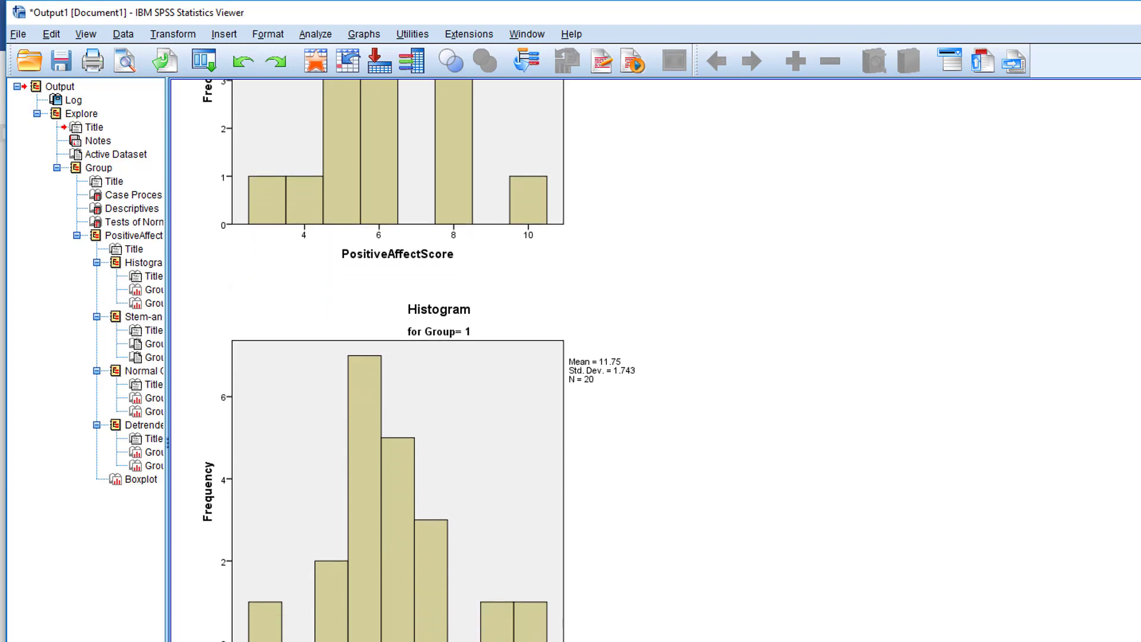
scroll(398, 357, "down", 20)
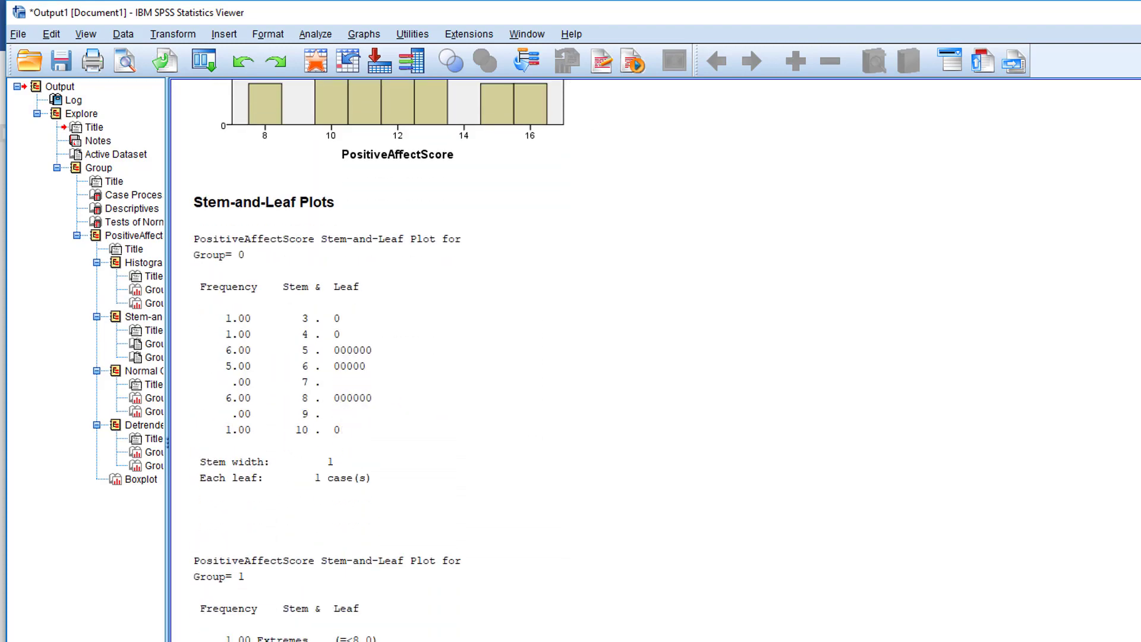
scroll(397, 357, "down", 4)
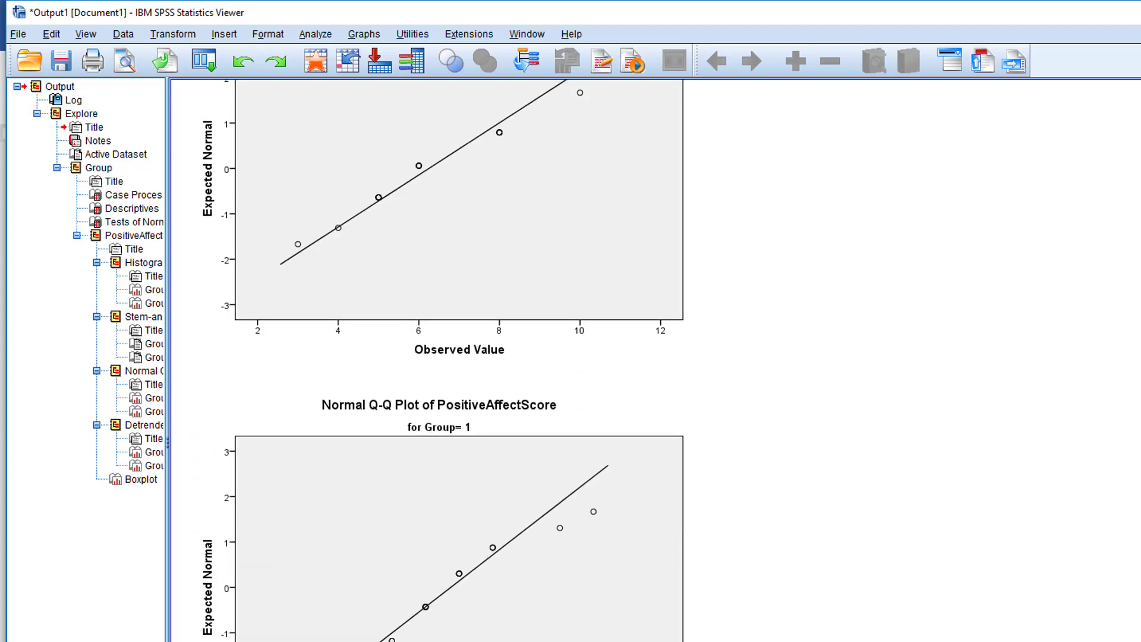
scroll(398, 357, "down", 5)
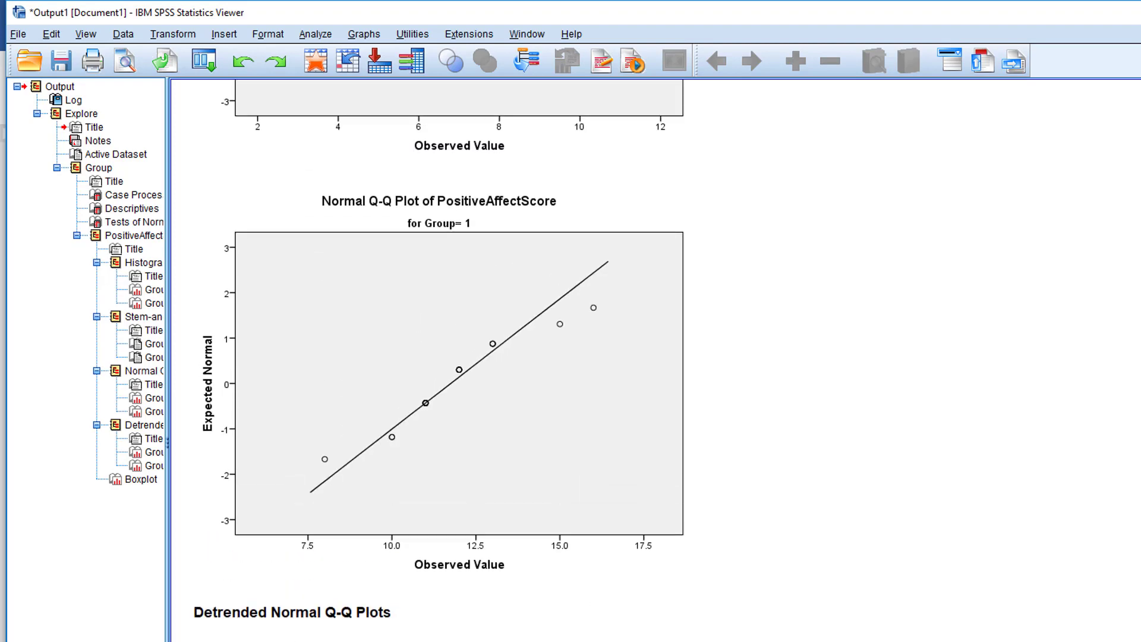
scroll(398, 357, "up", 17)
scroll(654, 356, "up", 12)
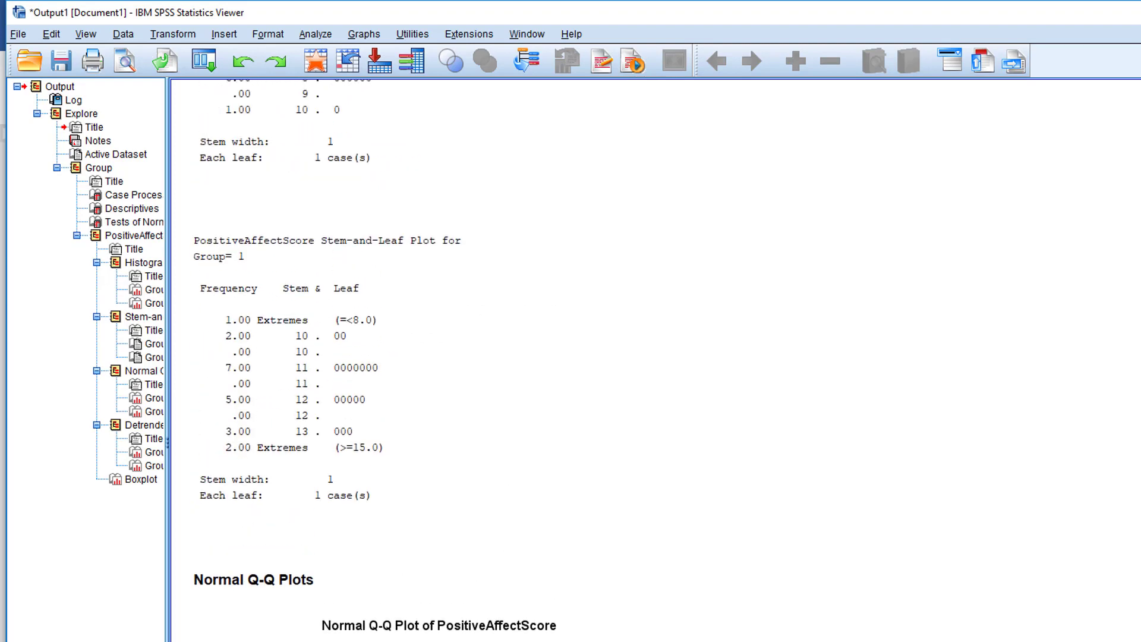
scroll(417, 358, "up", 15)
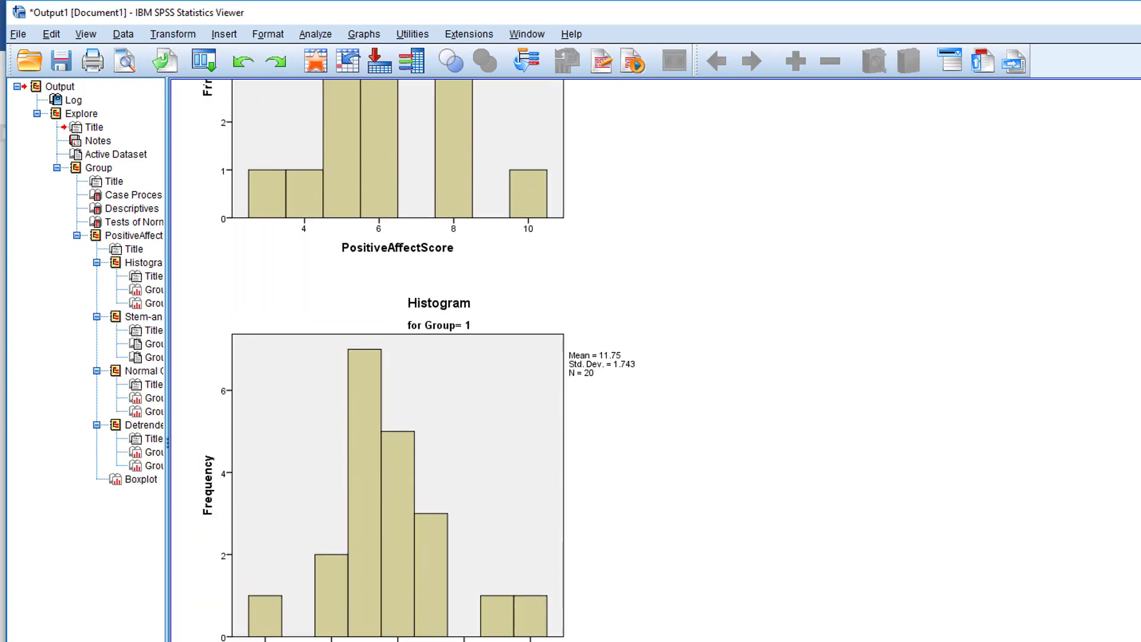
scroll(898, 321, "up", 12)
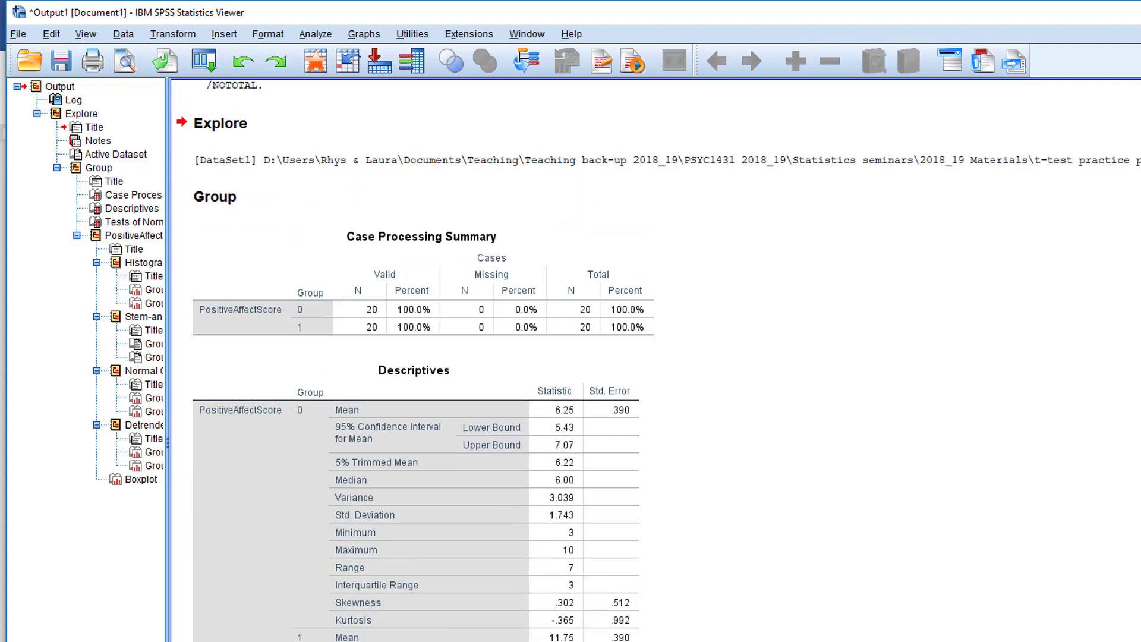
Return to the data set and set up an Independent-Samples T Test with Group as the grouping variable
left_click(898, 321)
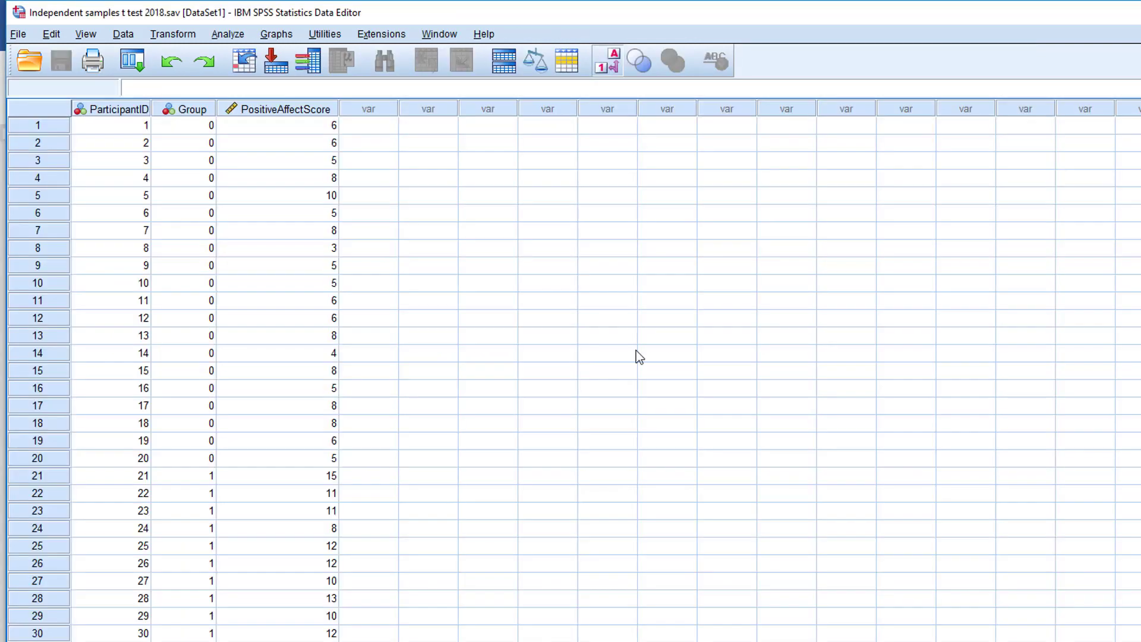
left_click(227, 37)
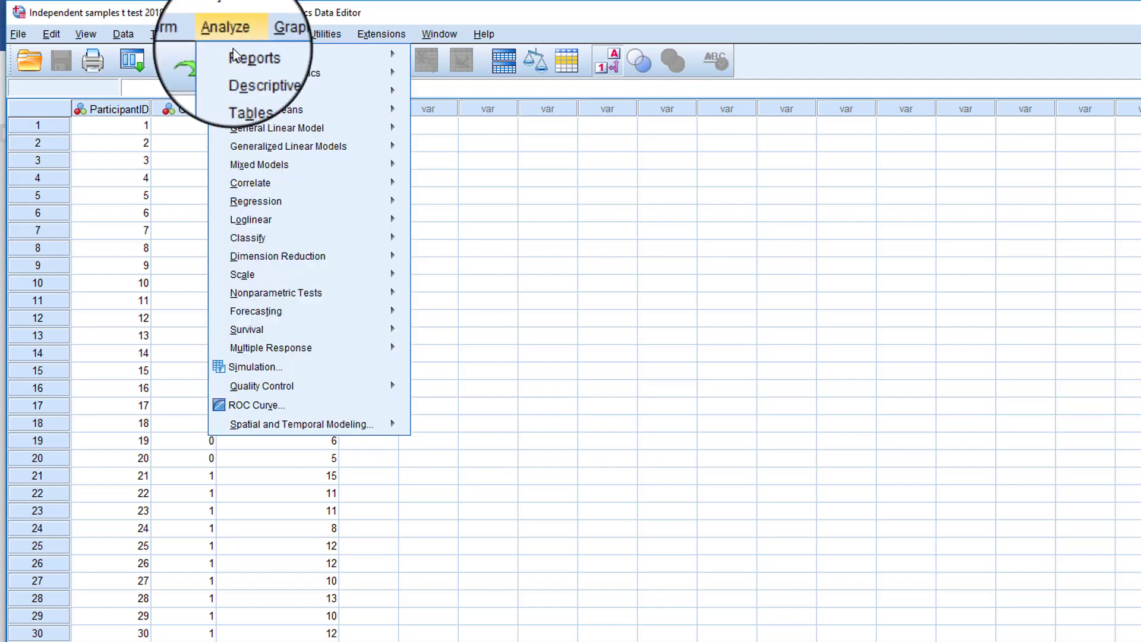
mouse_move(358, 115)
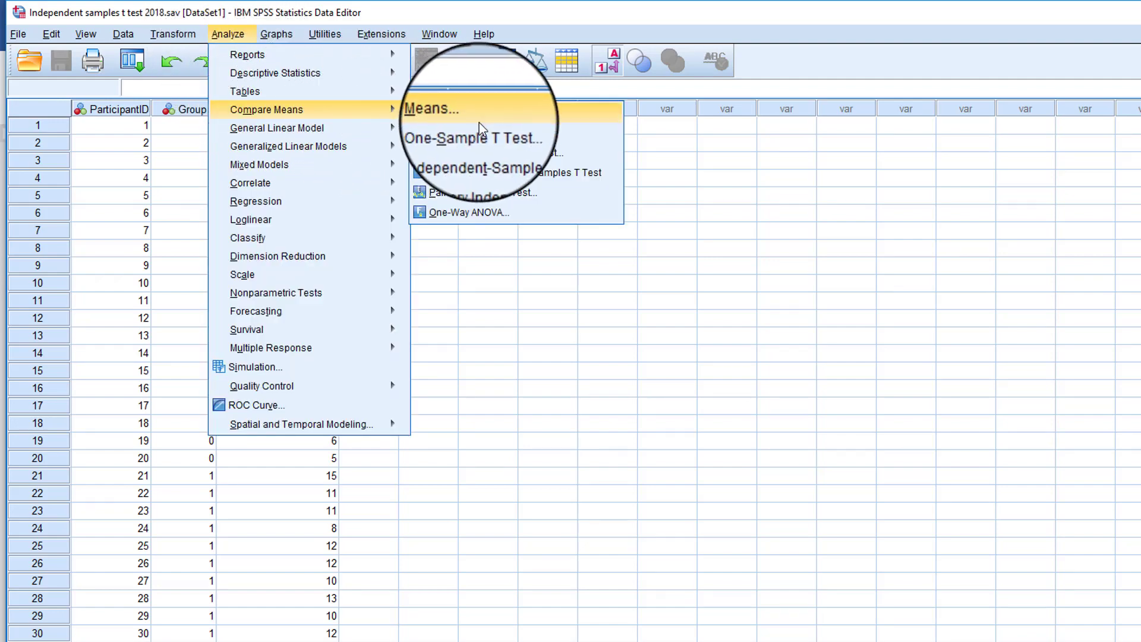
left_click(601, 158)
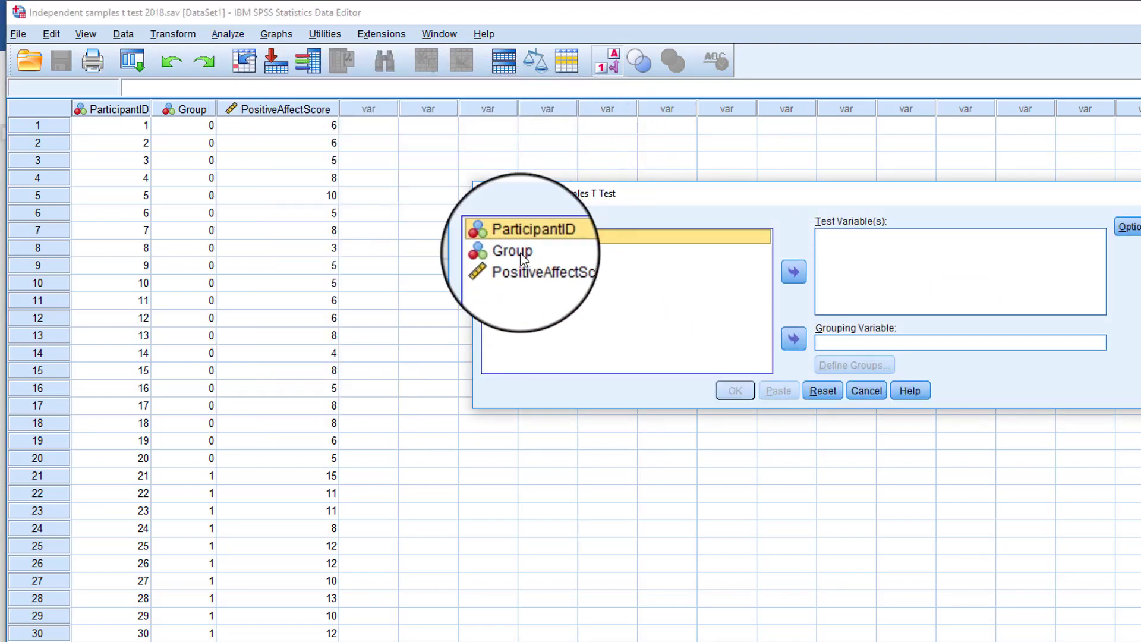
left_click(520, 252)
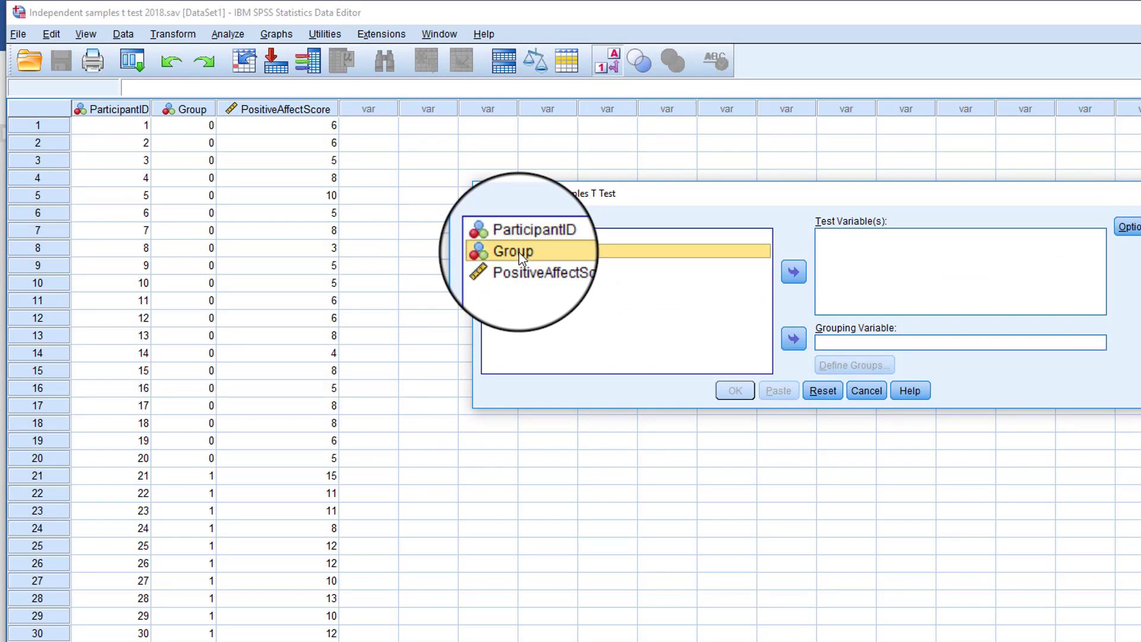
left_click(797, 340)
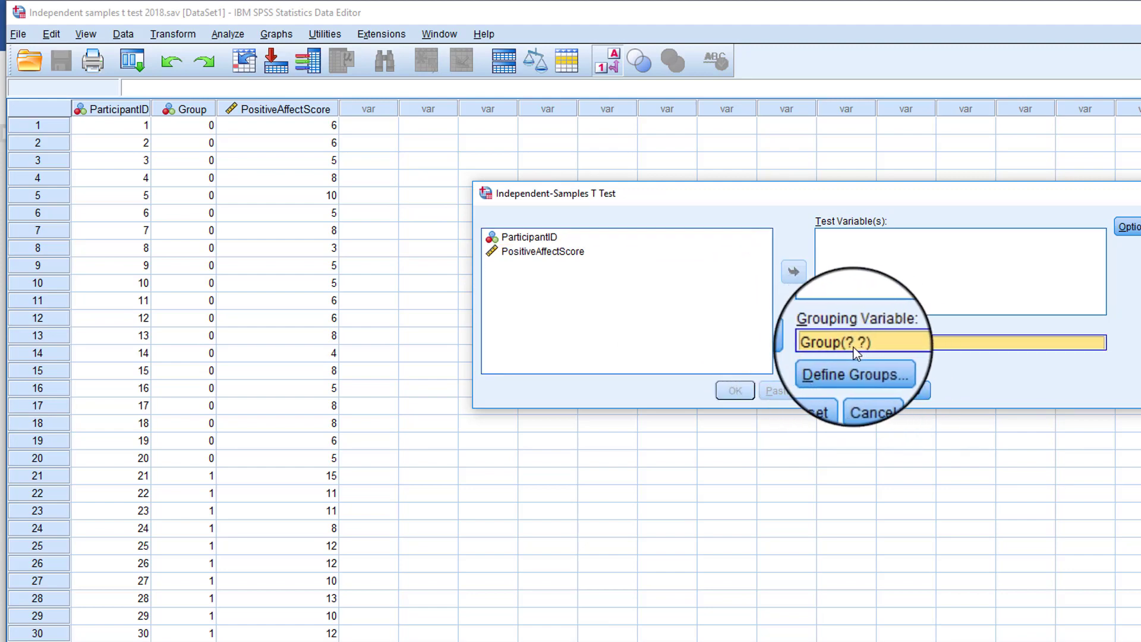
Define the groups of the grouping variable with value 0 for Group 1 and 1 for Group 2
left_click(885, 365)
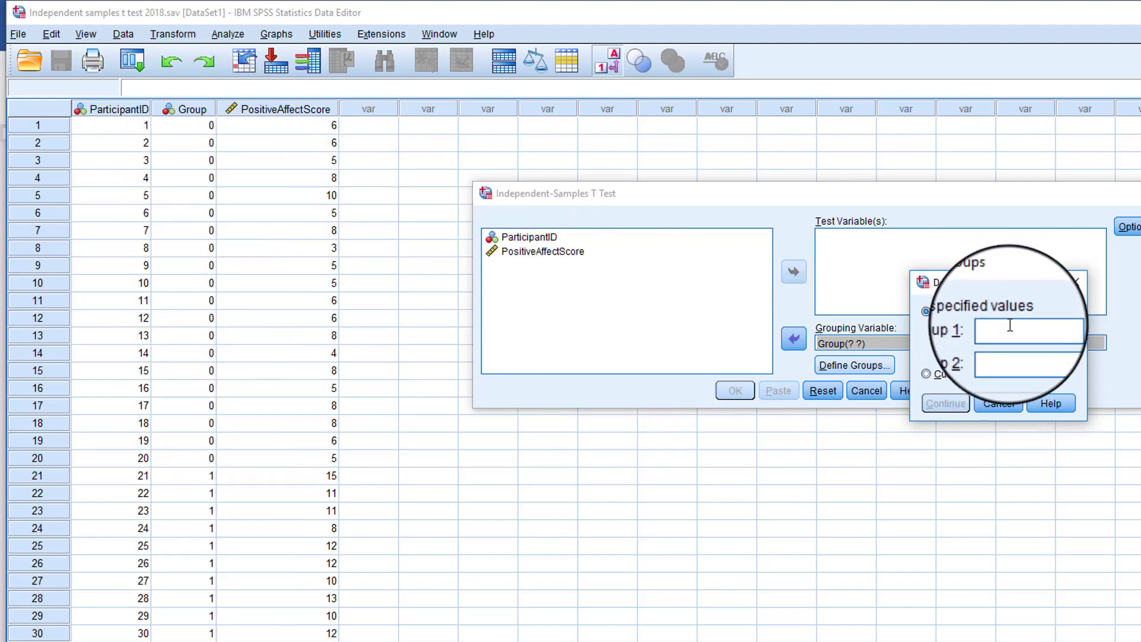
type("0")
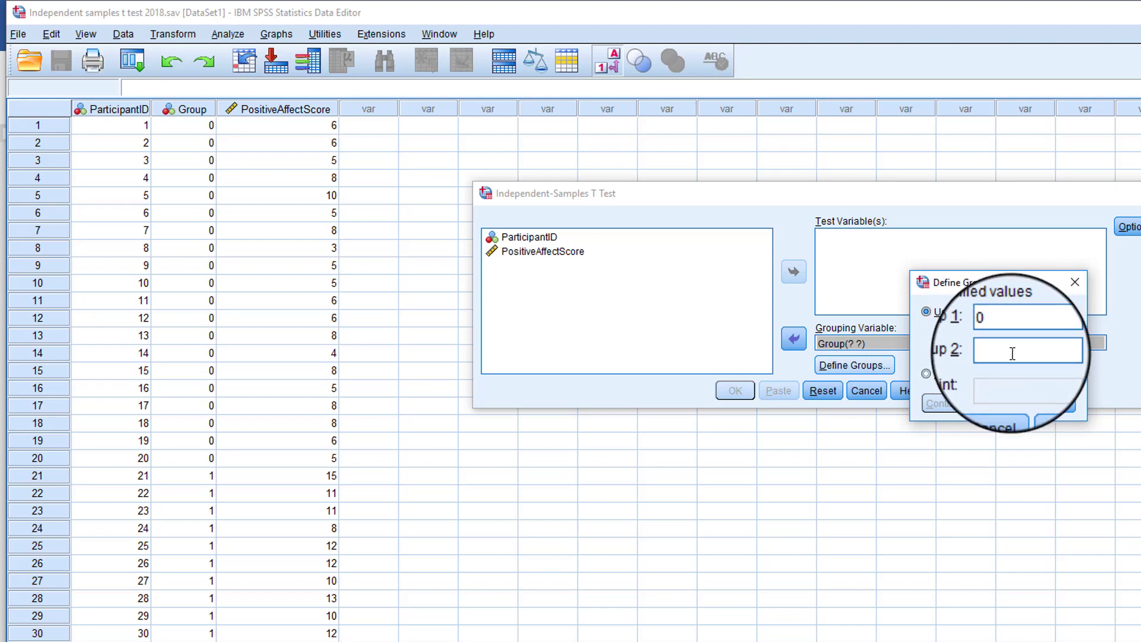
left_click(1015, 352)
type("1")
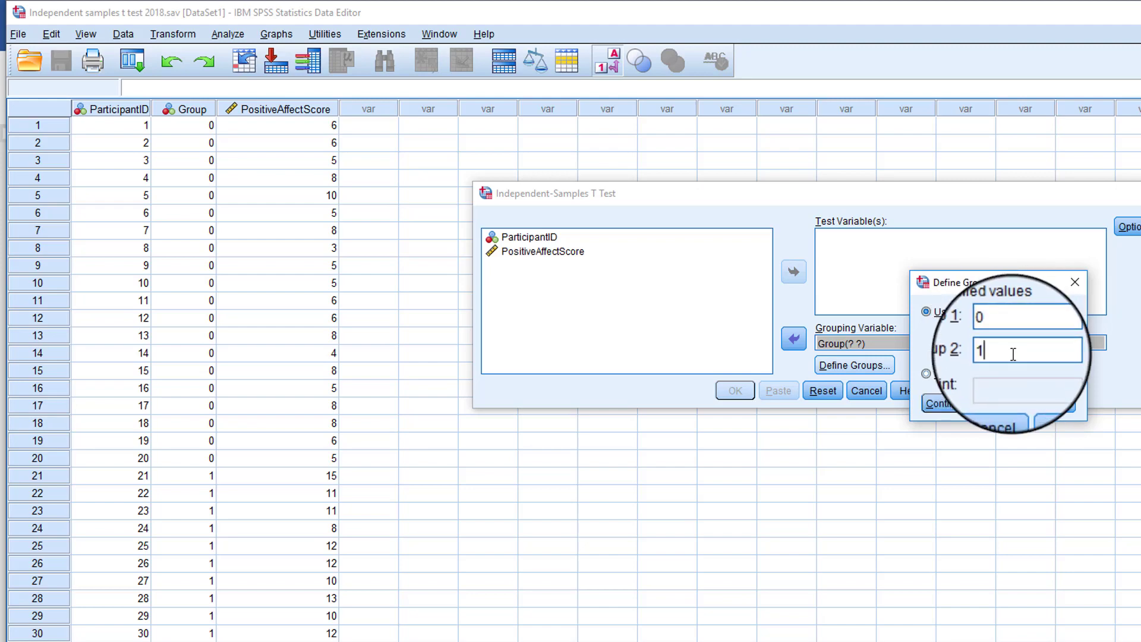
left_click(953, 403)
Add PositiveAffectScore as the test variable, check the test options, and run the t-test
left_click(575, 258)
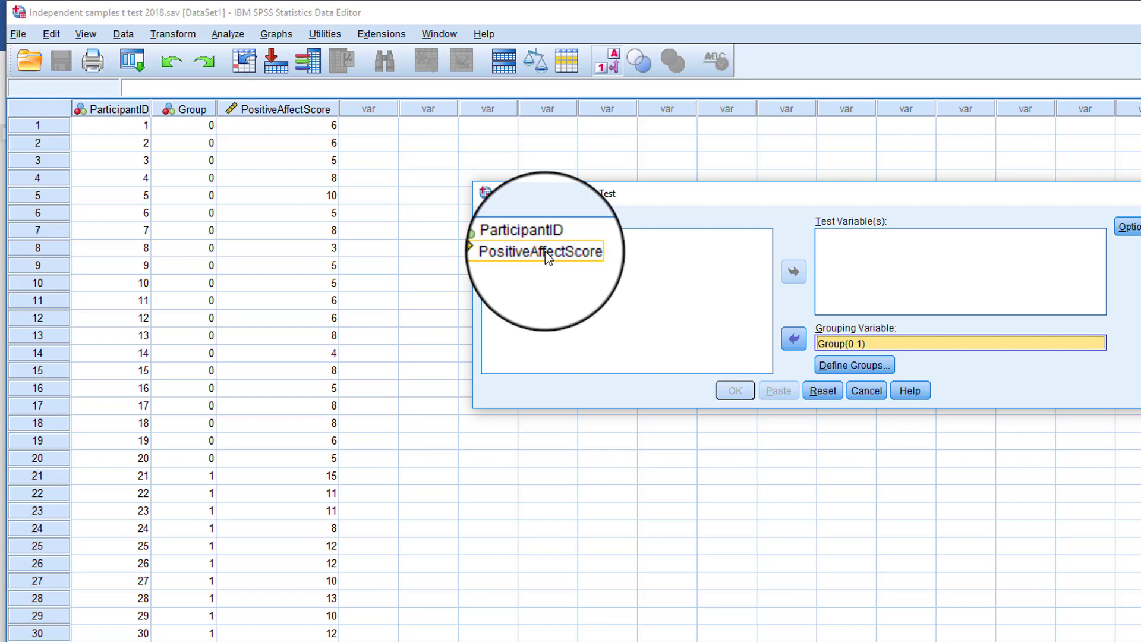
left_click(545, 252)
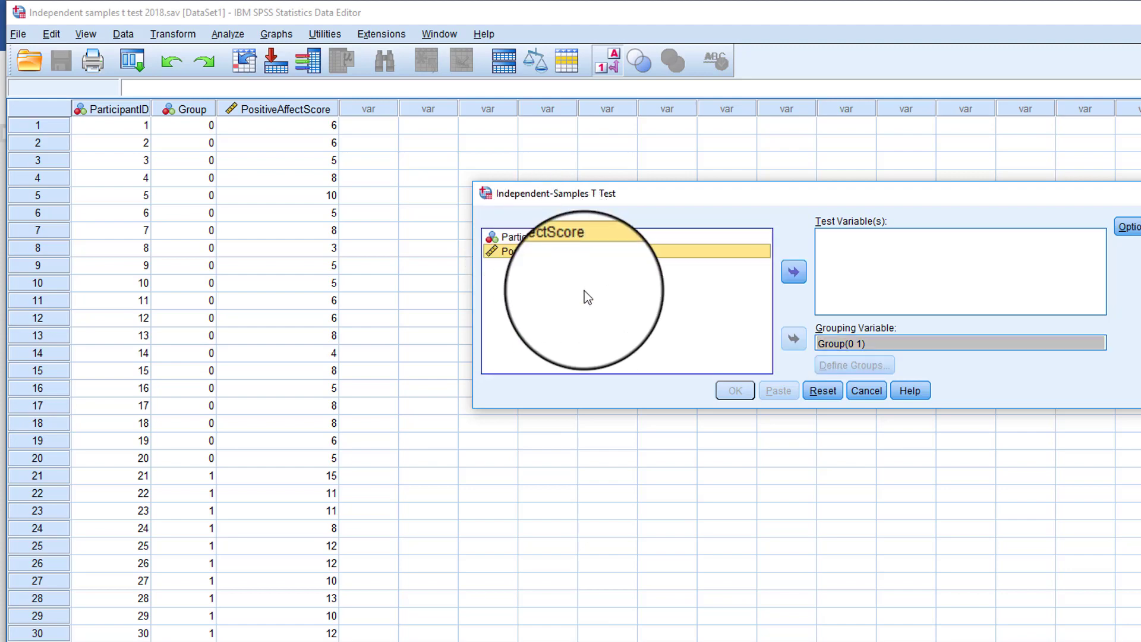
left_click(798, 271)
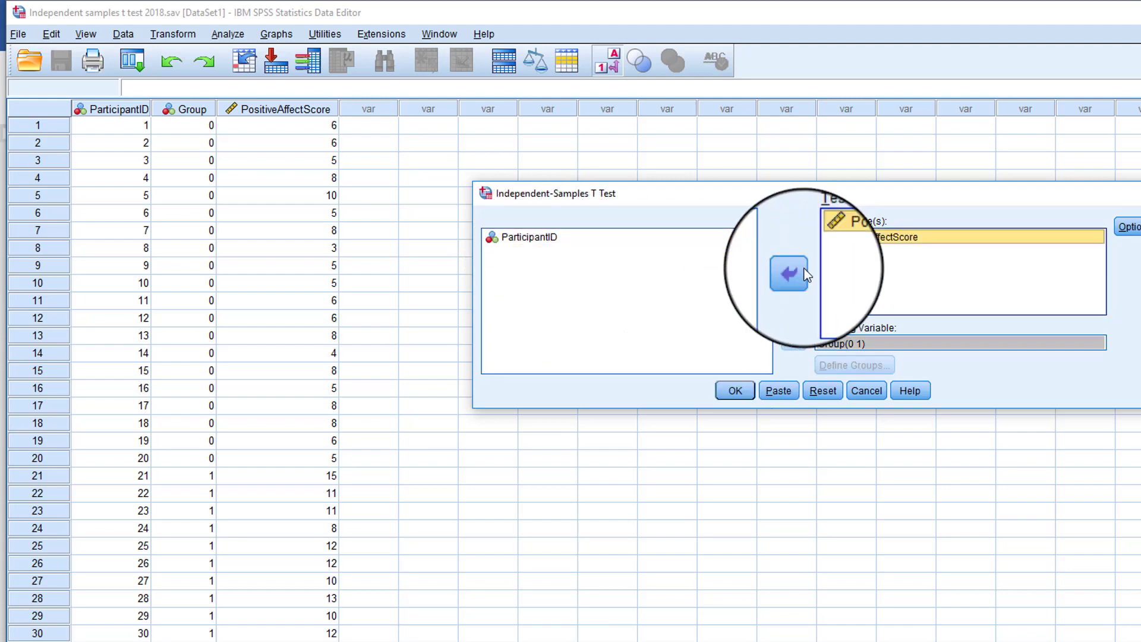
left_click(1131, 227)
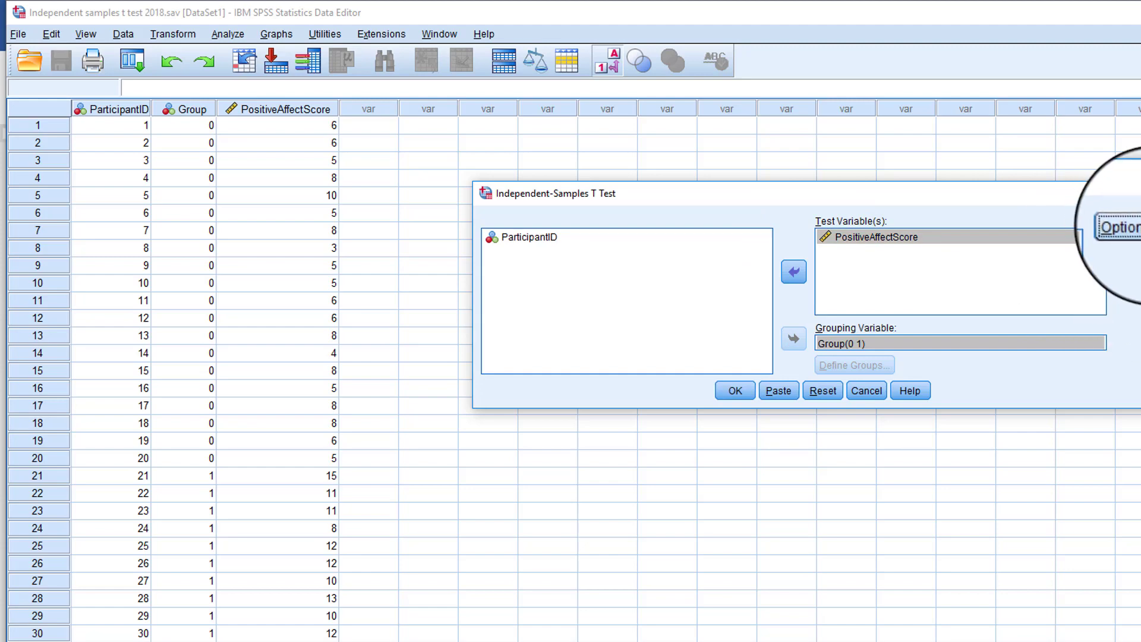
left_click(739, 395)
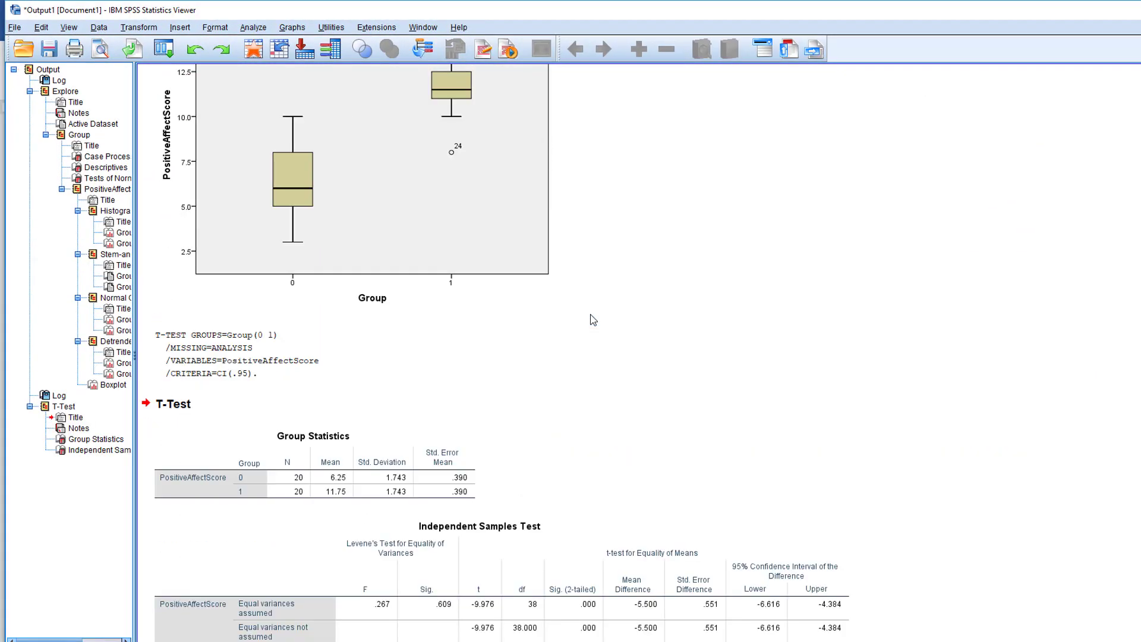